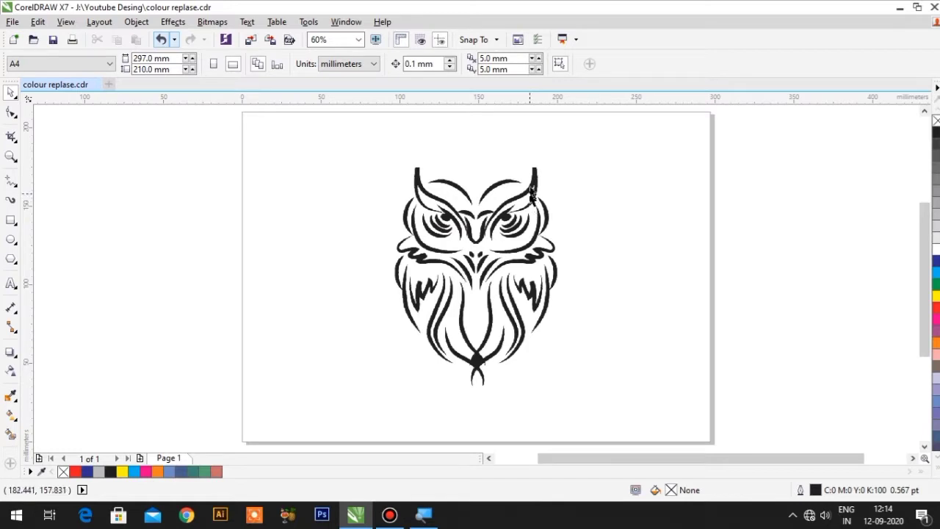
Select the owl bitmap and bring up the Effects > Adjust colour adjustment list
click(532, 190)
click(531, 185)
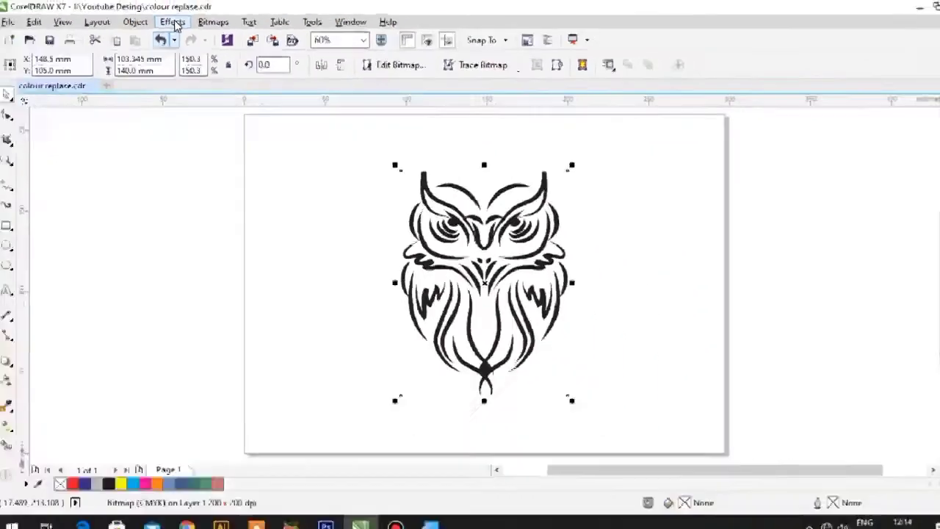
click(174, 22)
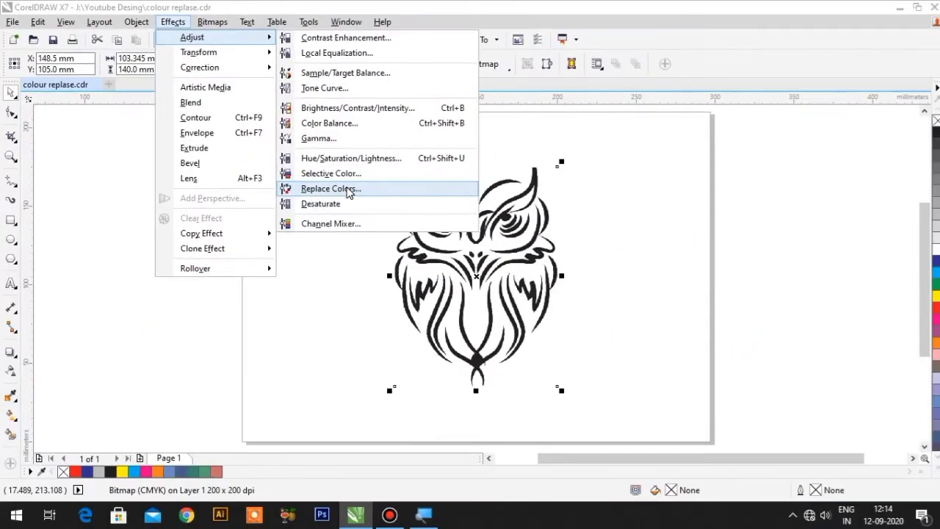
Open Replace Colors beside the owl, toggle Preview, and eyedrop black as the Old color
click(351, 197)
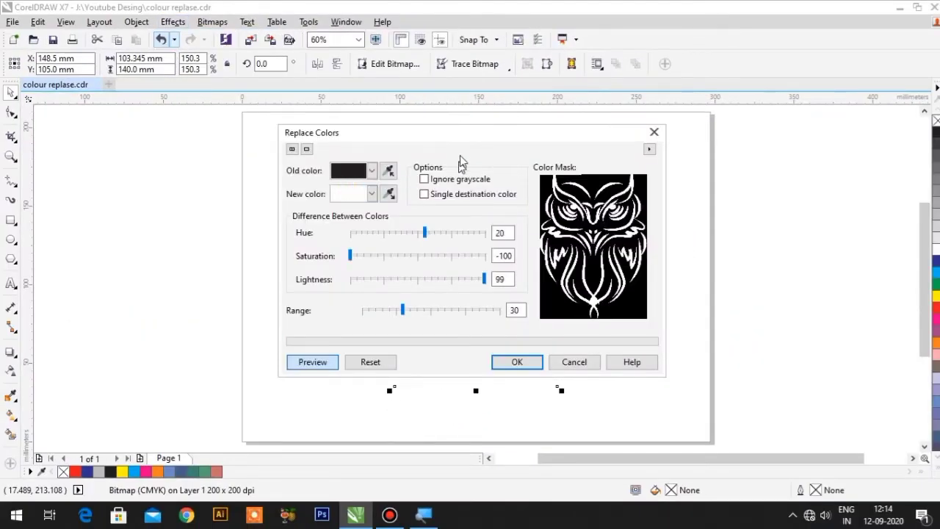
drag(441, 139, 738, 143)
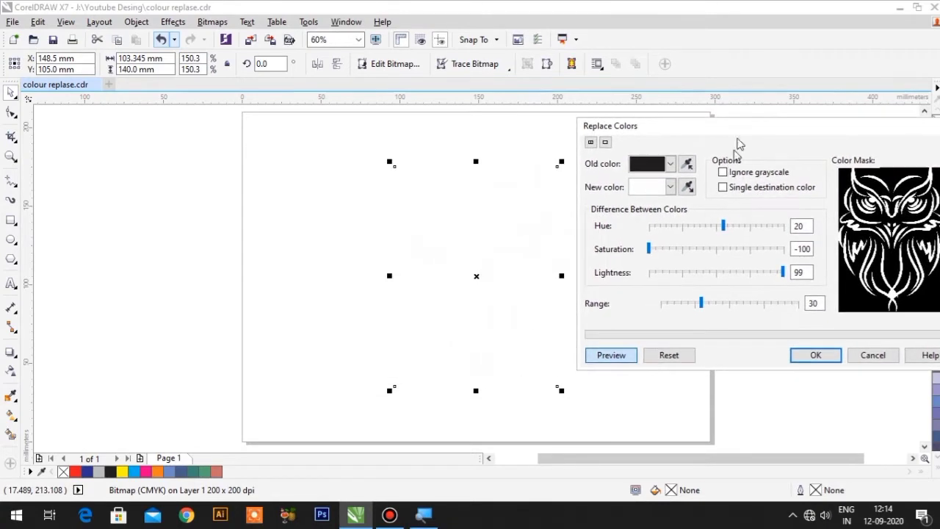
click(620, 359)
drag(654, 116, 668, 116)
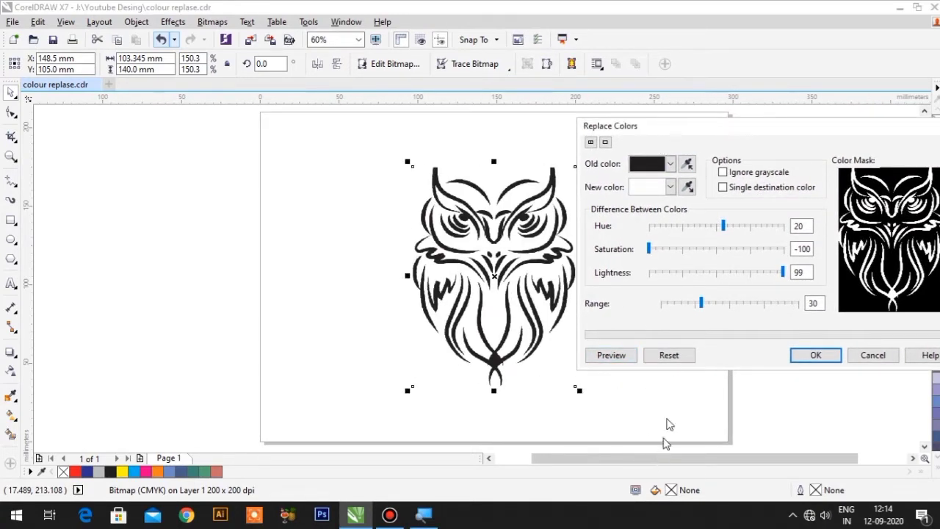
drag(672, 125, 695, 125)
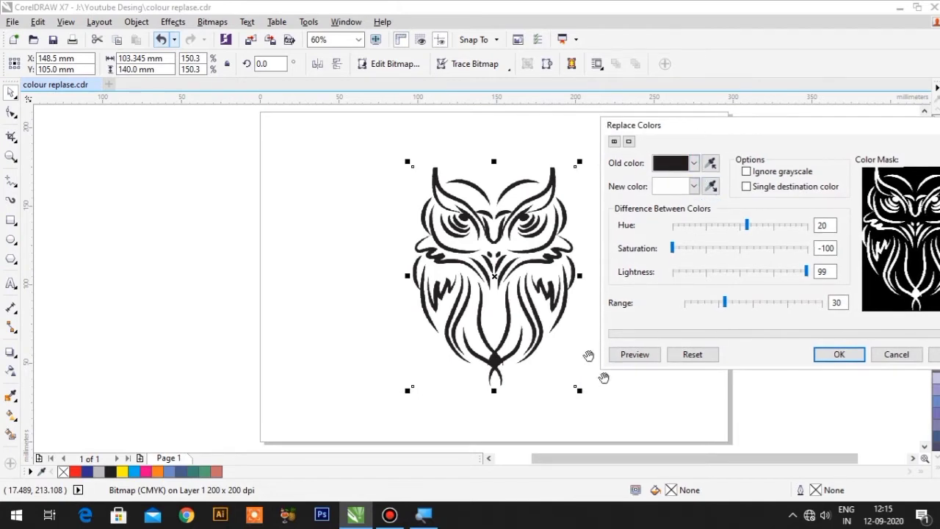
click(635, 355)
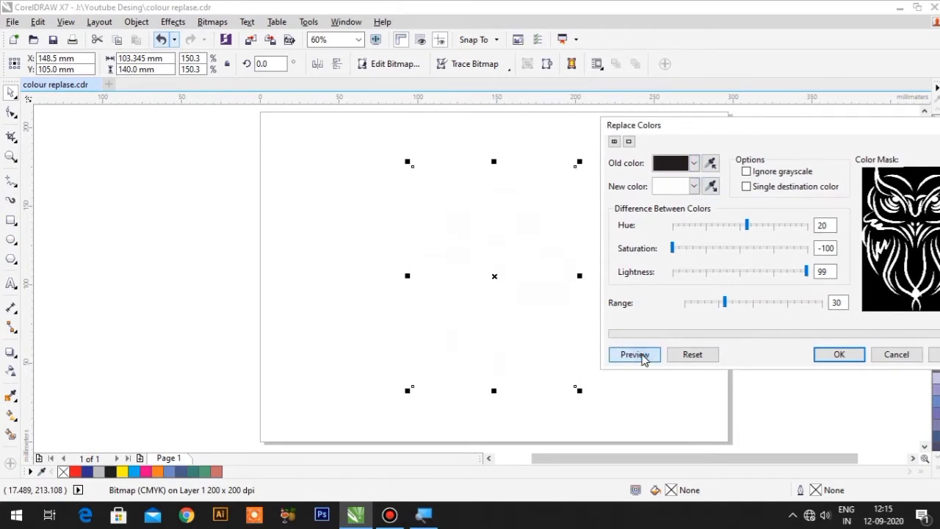
click(643, 358)
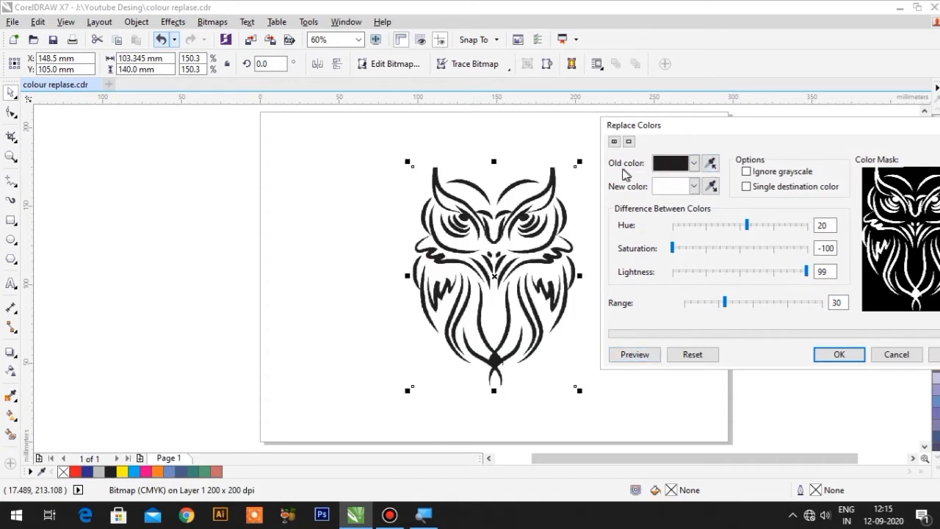
key(alt)
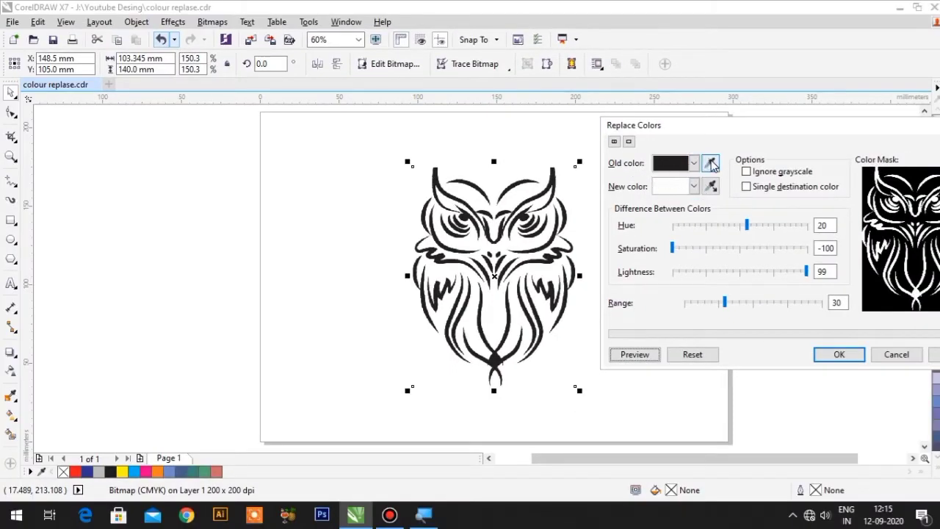
click(711, 164)
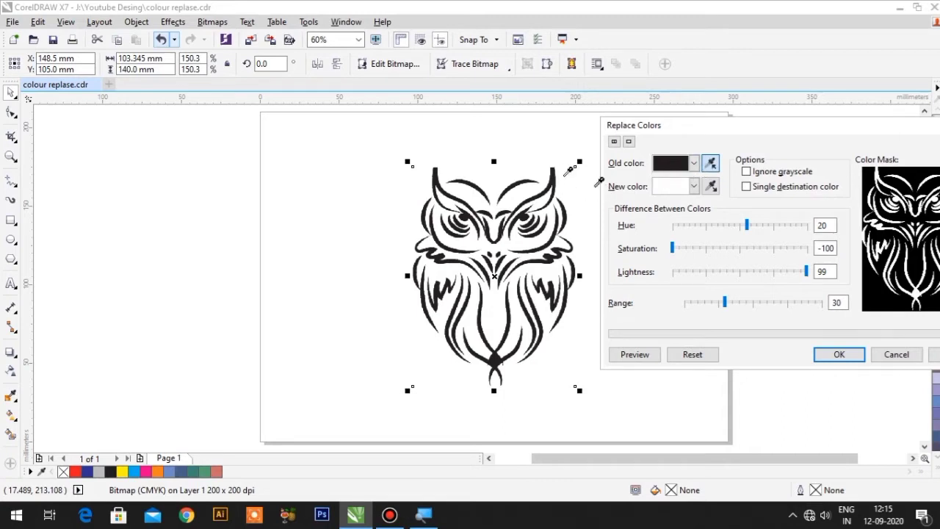
click(693, 188)
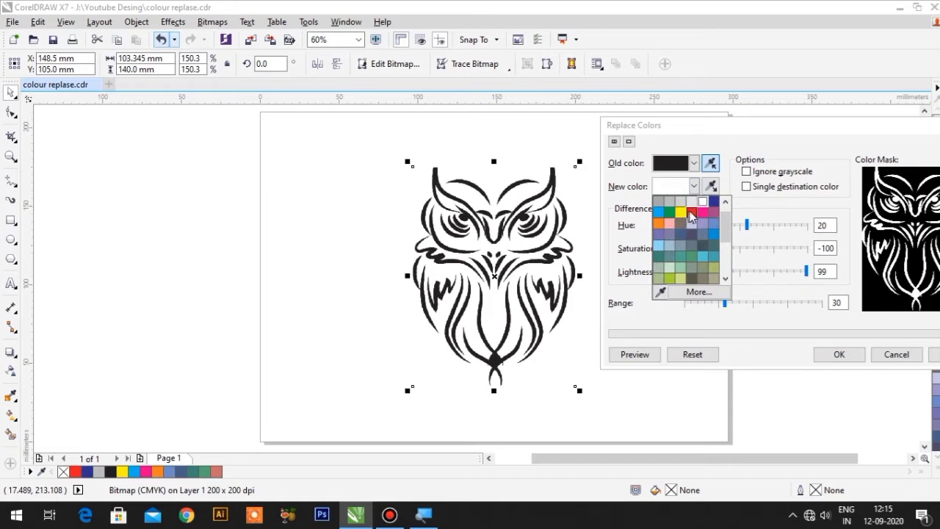
Recolour the owl's black lines orange after previewing red, and apply the change
click(692, 213)
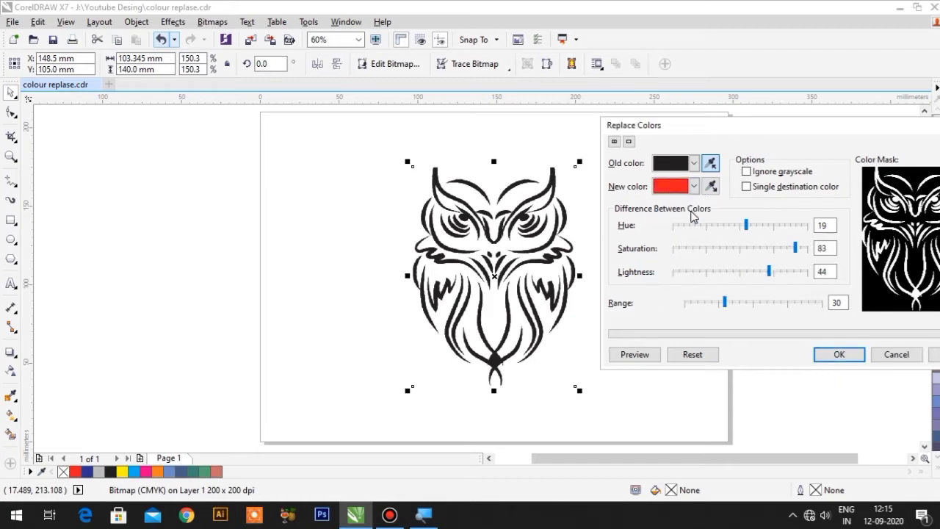
click(648, 359)
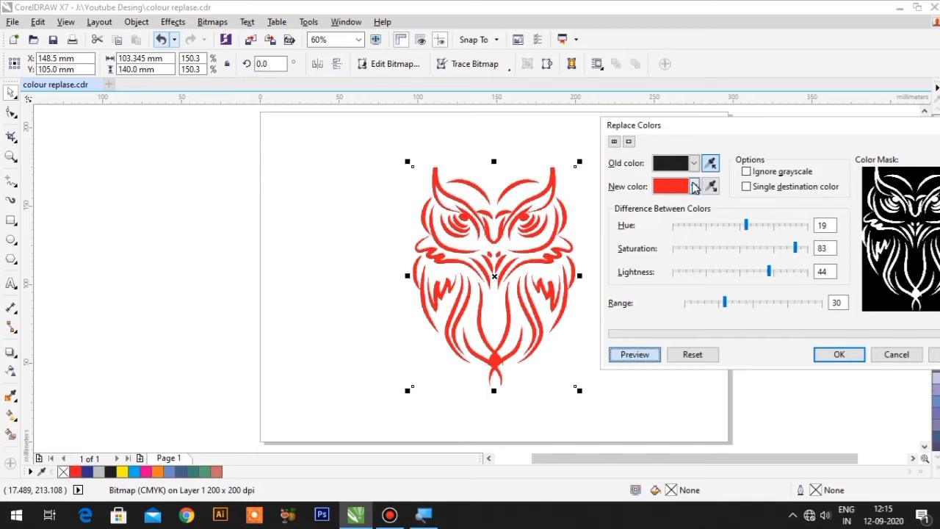
click(693, 186)
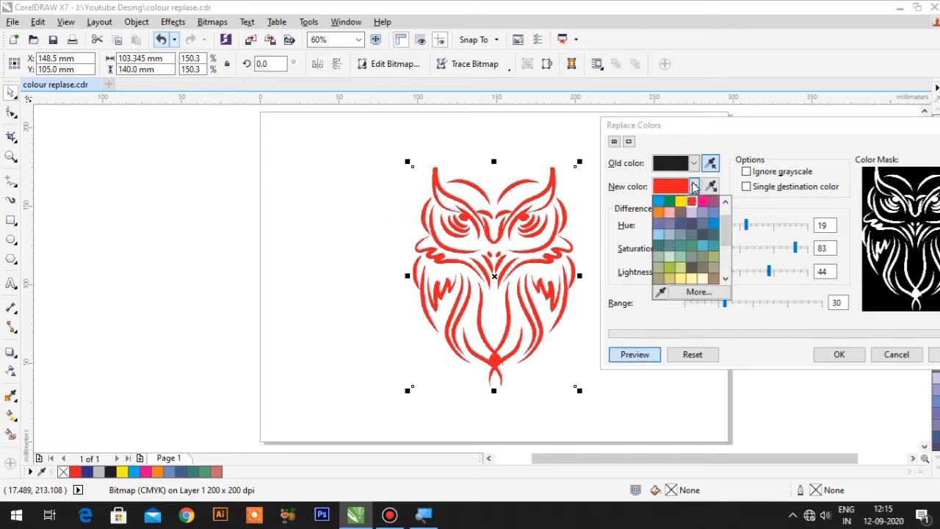
click(659, 212)
click(631, 355)
click(626, 358)
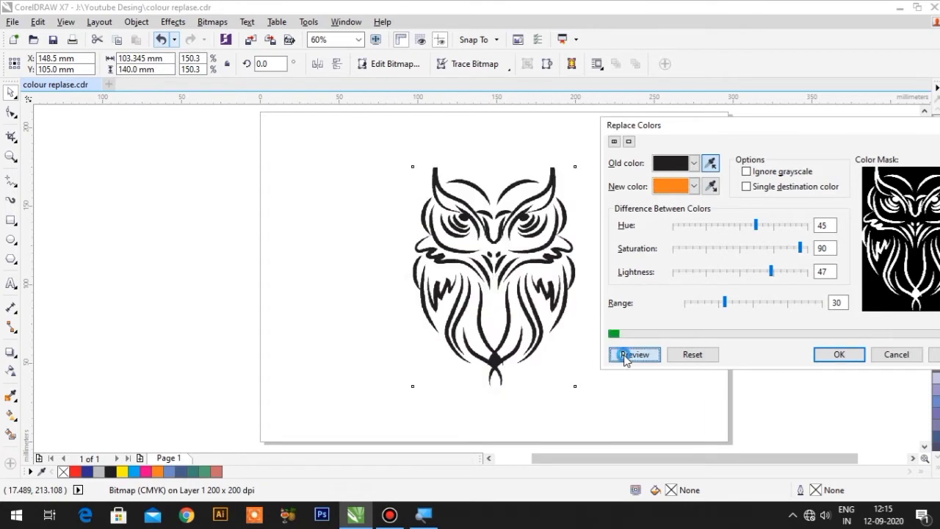
click(839, 355)
click(309, 210)
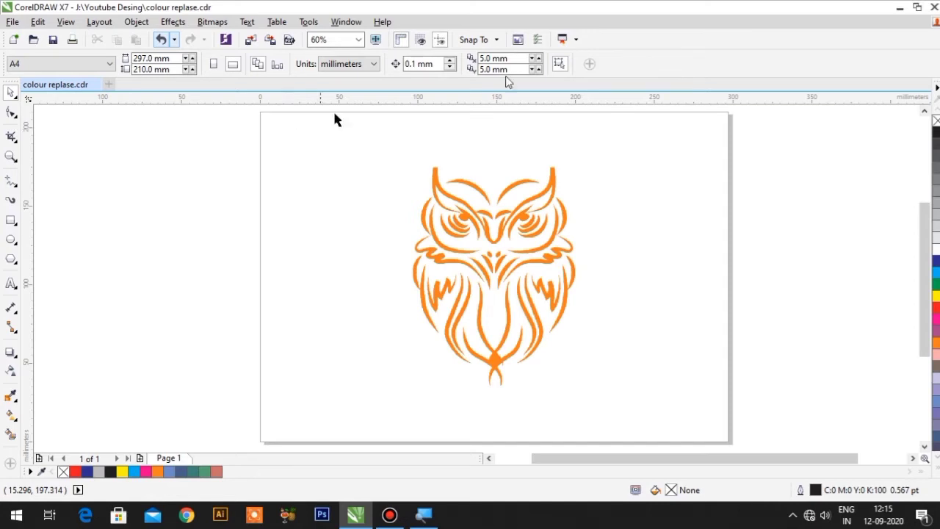
Drag the brown horse image from the desktop into the drawing
click(900, 7)
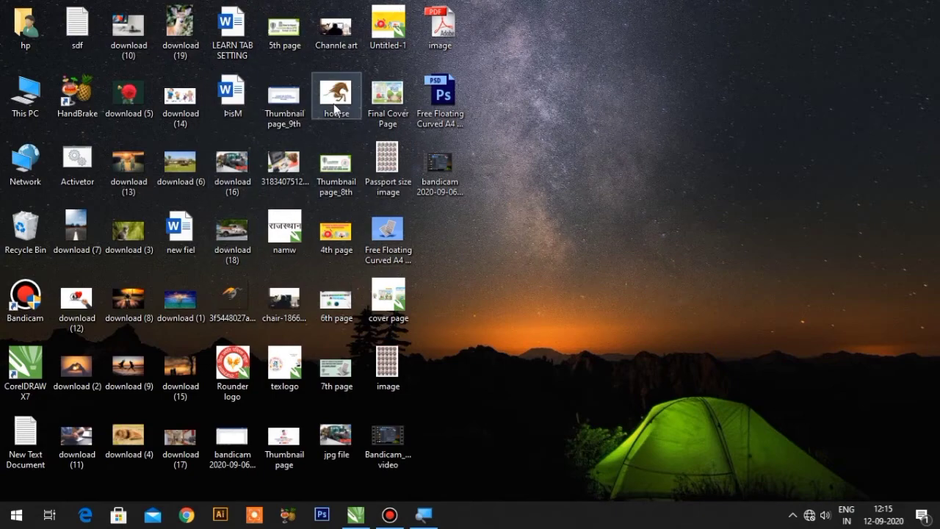
drag(334, 104, 389, 446)
drag(377, 517, 682, 244)
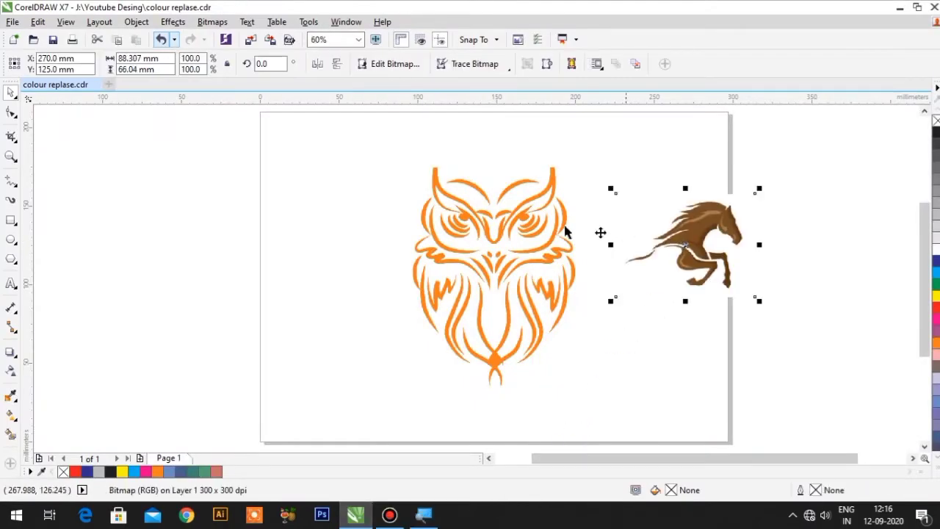
Move the orange owl left of the page and enlarge the horse to 190.6% on the page
drag(532, 208, 199, 220)
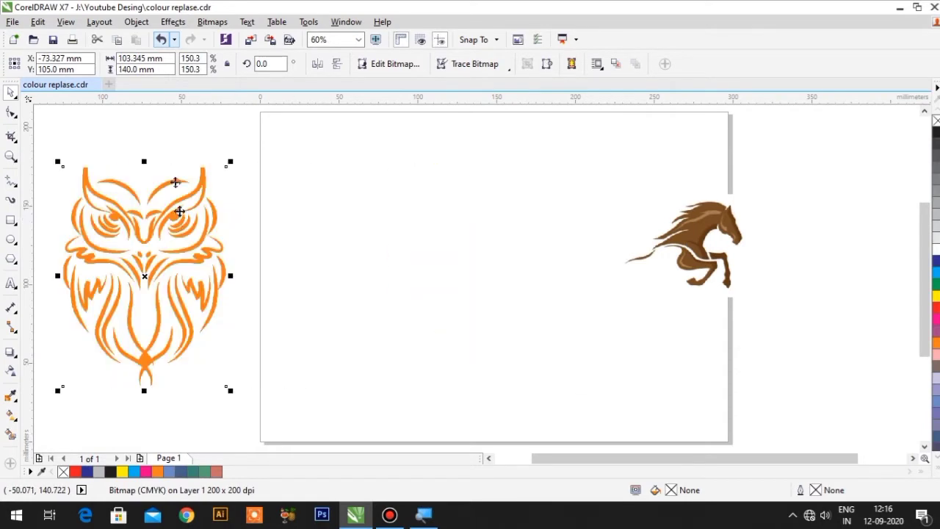
drag(688, 236, 568, 255)
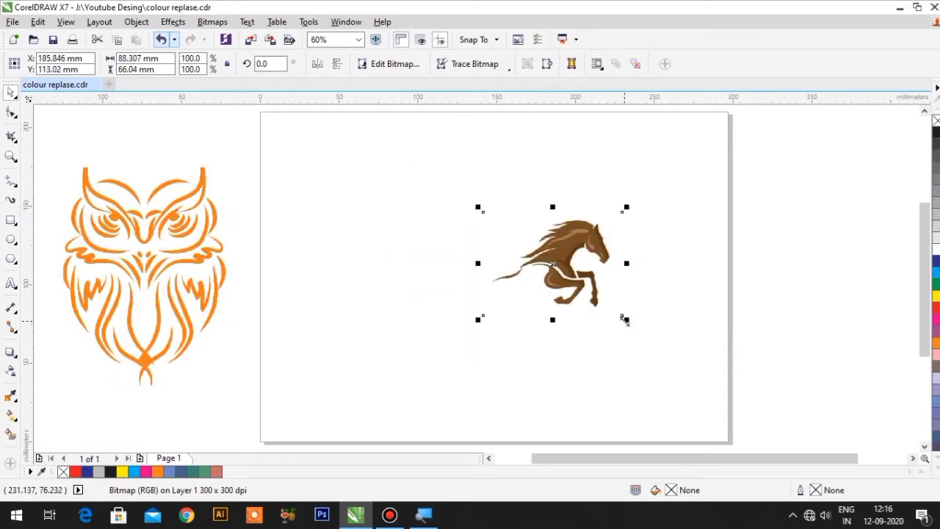
drag(626, 320, 685, 362)
drag(594, 257, 545, 255)
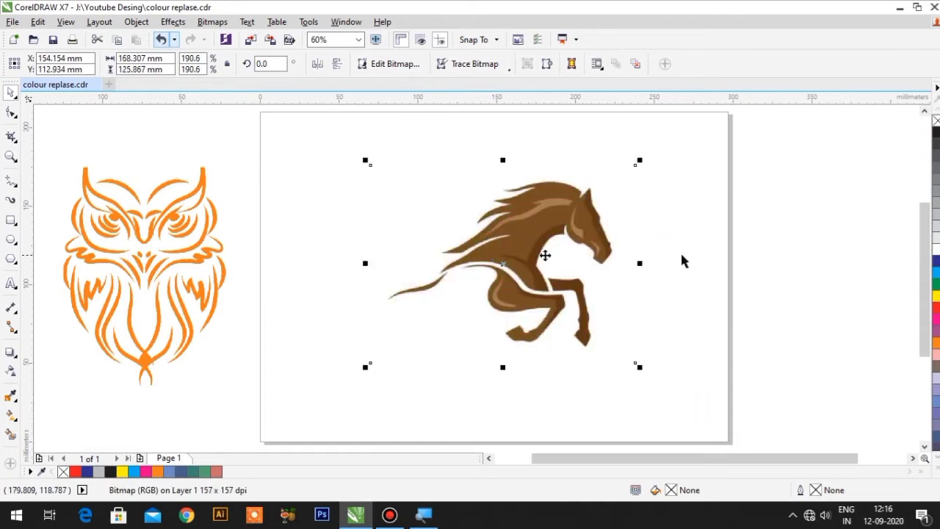
click(544, 224)
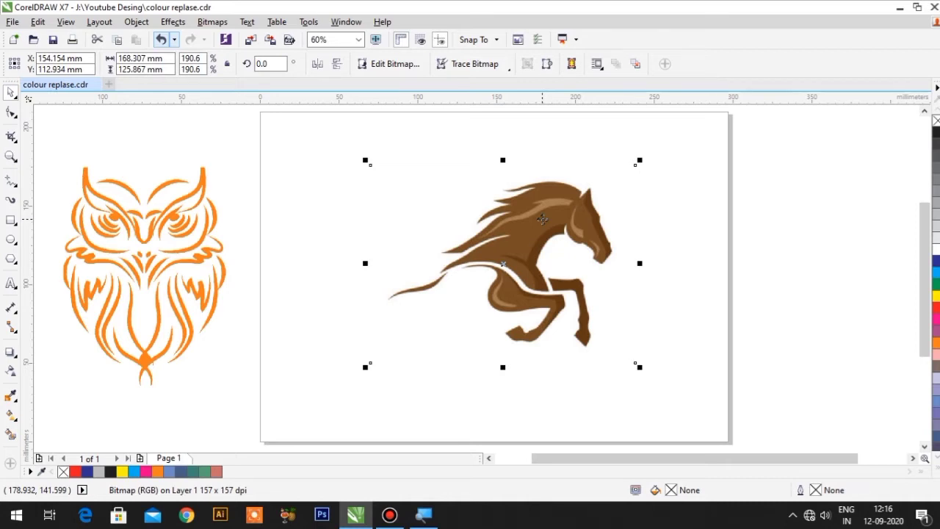
Copy the horse to the right of the page, shrink the copy to 135 mm wide, and reselect the original
drag(541, 218, 855, 223)
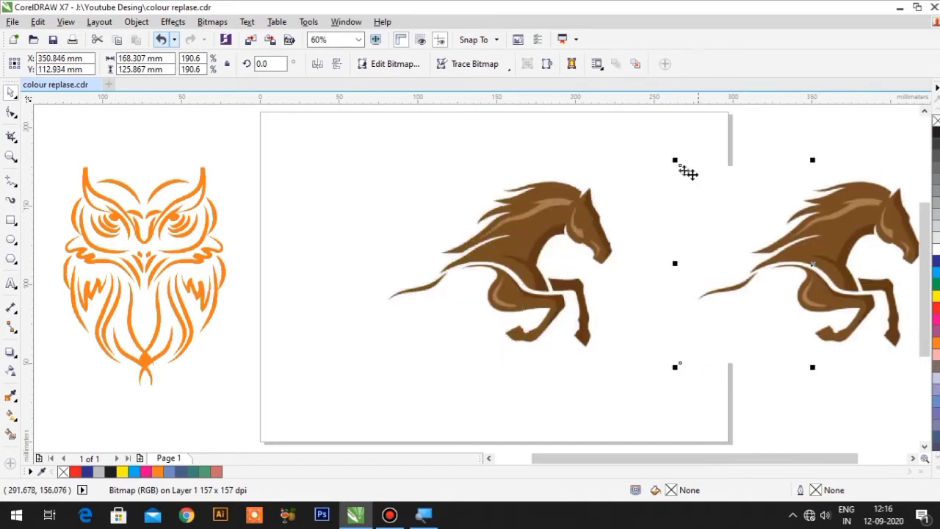
drag(675, 160, 728, 199)
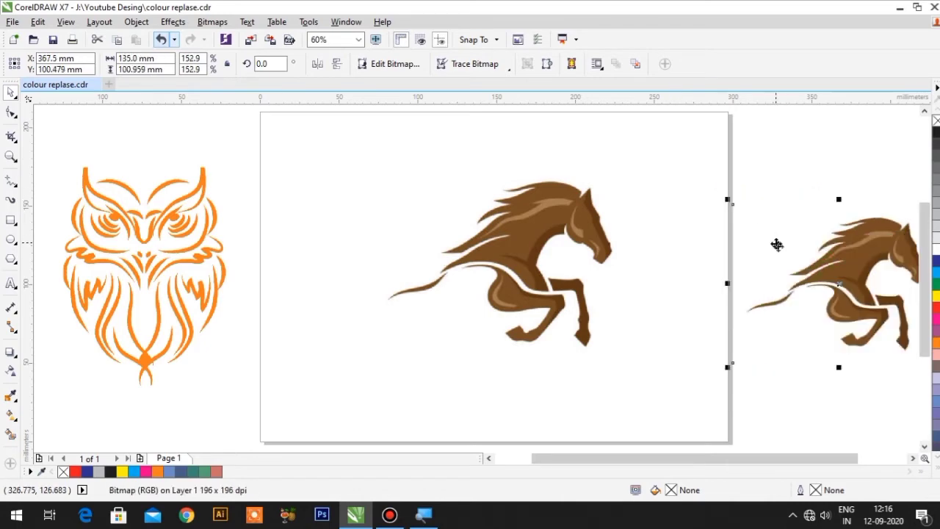
drag(777, 244, 776, 219)
key(Escape)
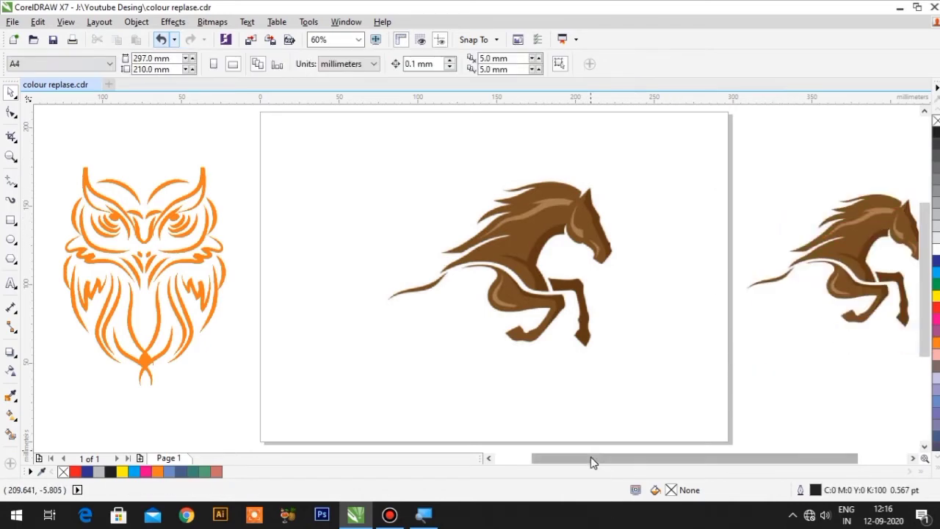
drag(594, 463, 624, 461)
click(458, 237)
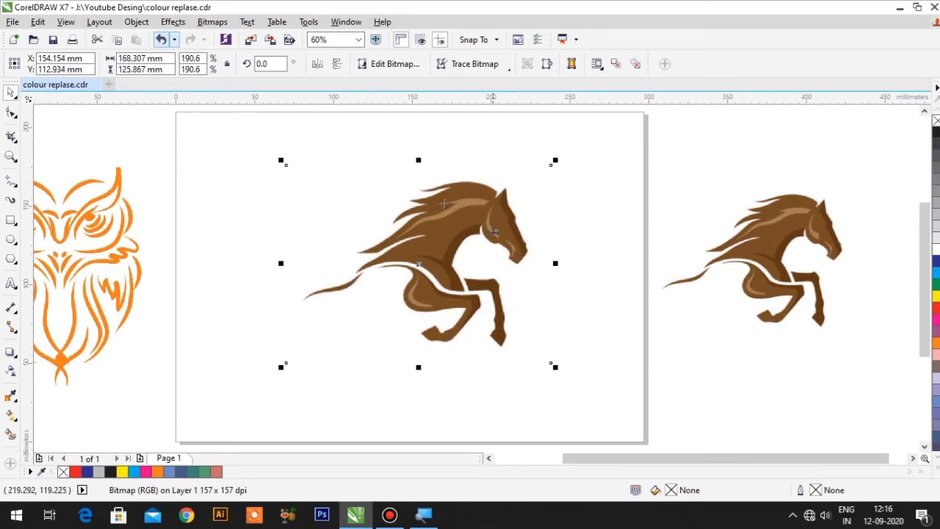
click(173, 22)
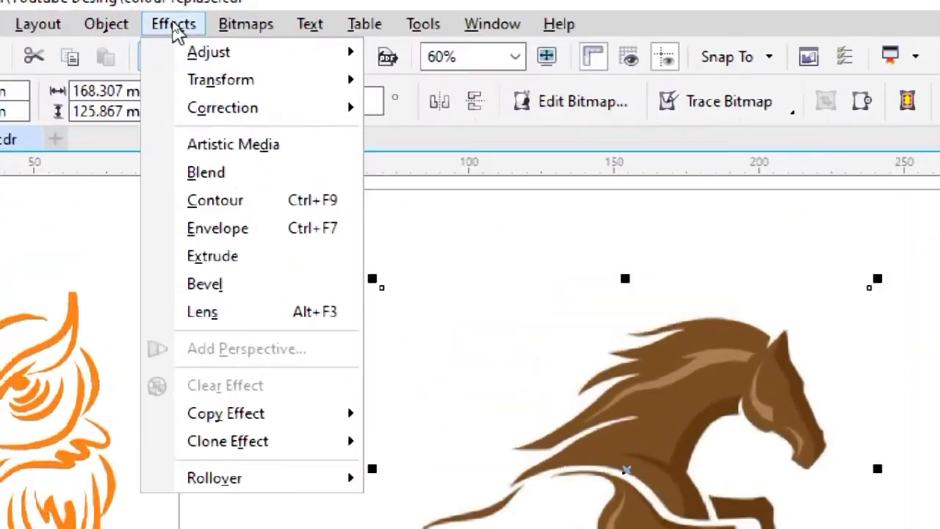
mouse_move(83, 68)
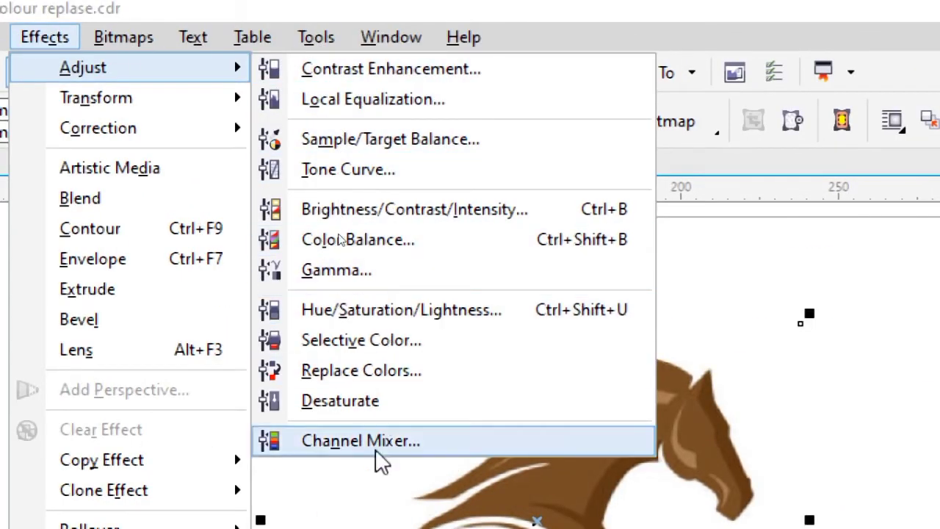
Replace the horse's sampled brown with pink in Replace Colors, preview it, and apply
click(342, 371)
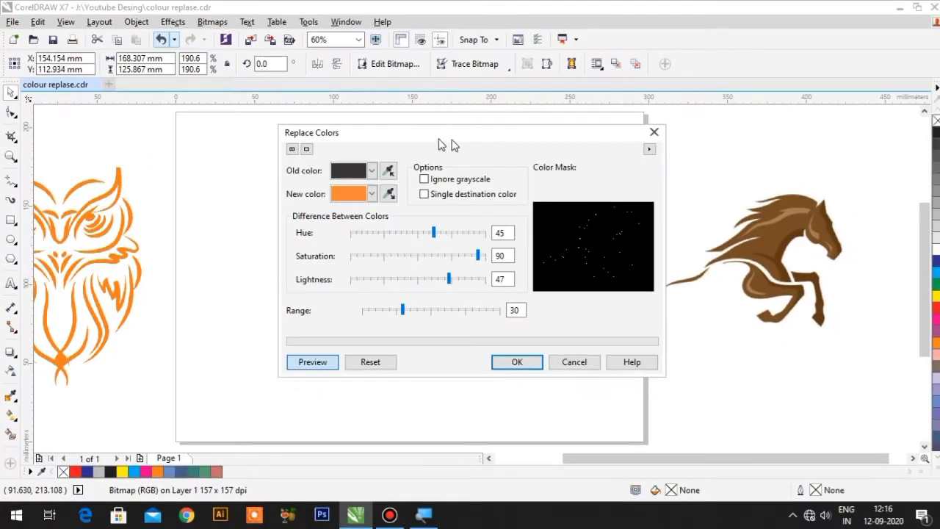
drag(446, 138, 726, 125)
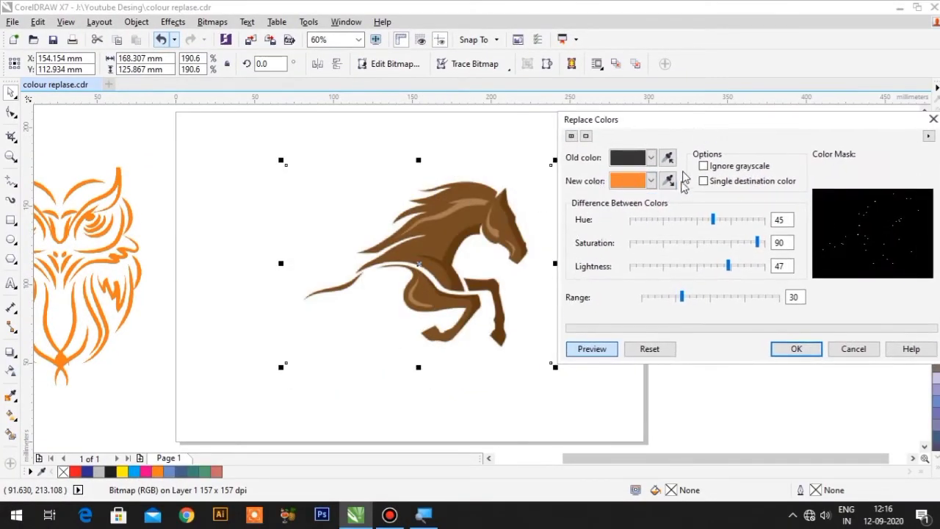
click(668, 158)
click(492, 188)
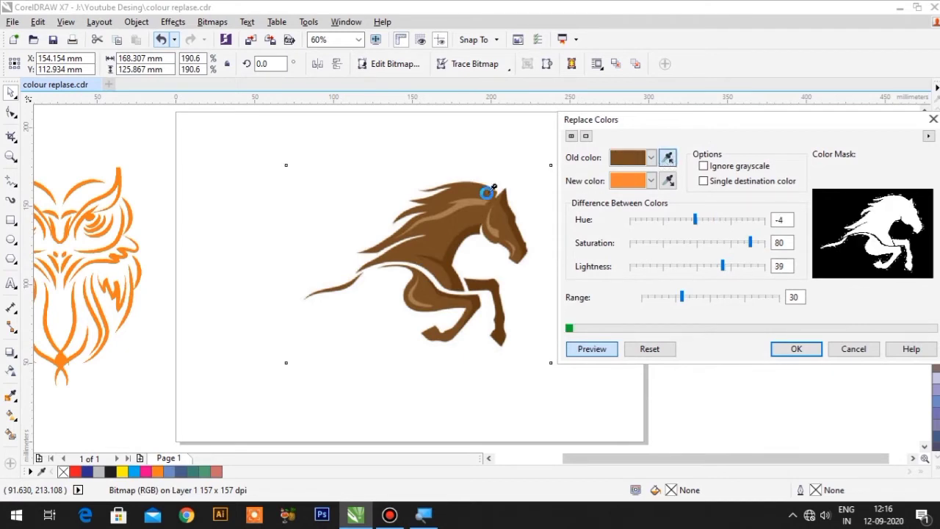
click(596, 355)
click(596, 351)
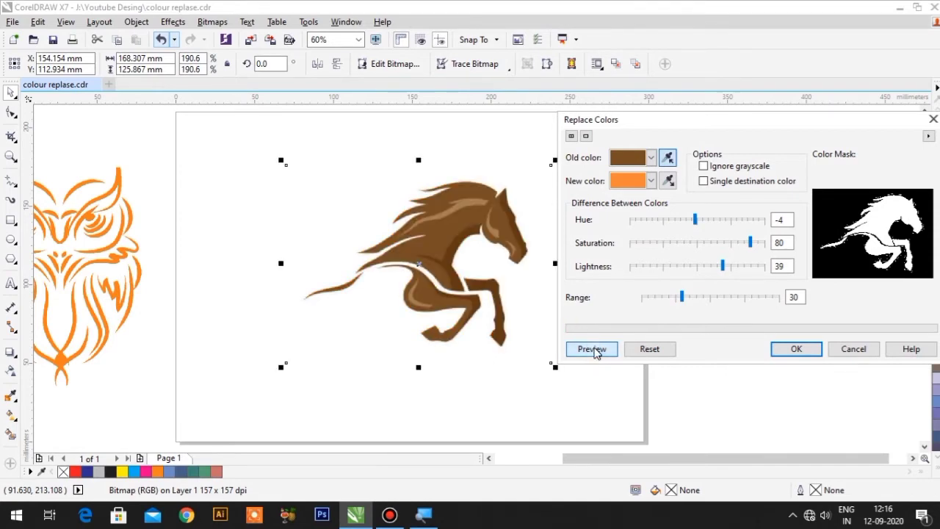
click(651, 181)
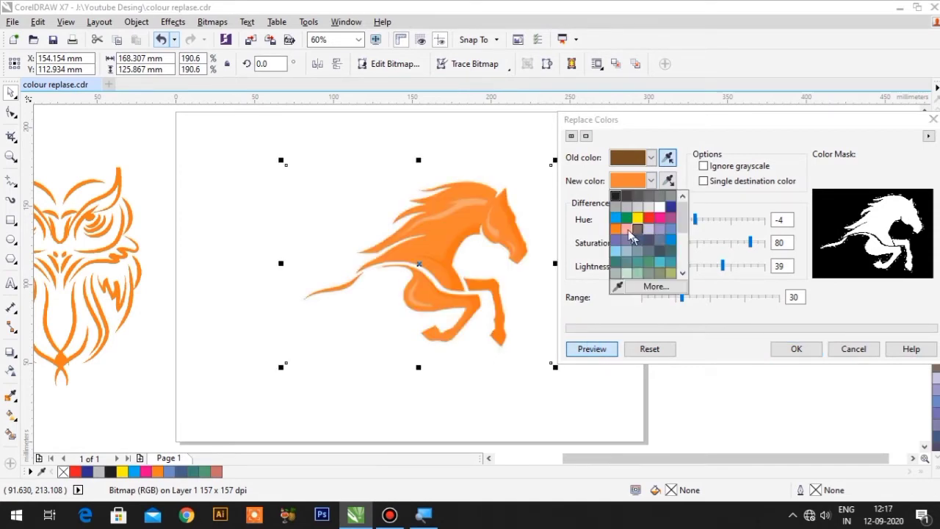
click(661, 218)
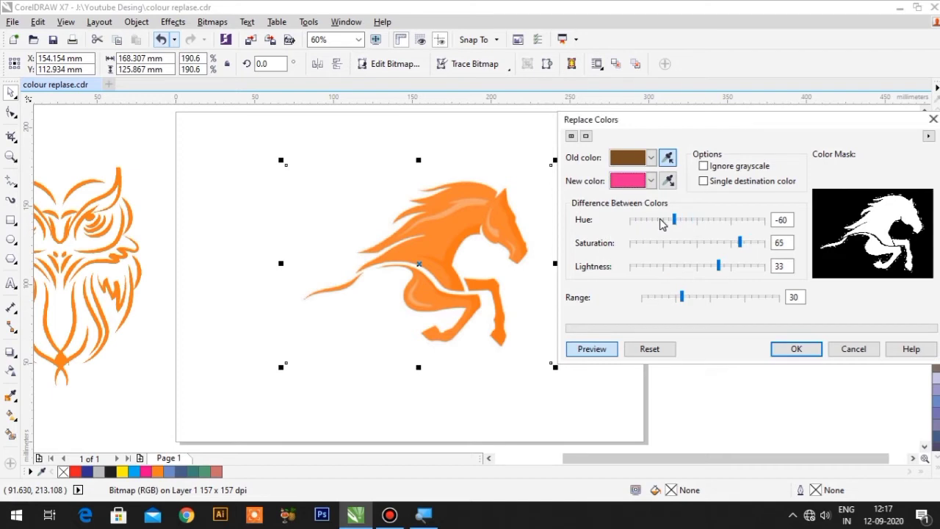
click(593, 350)
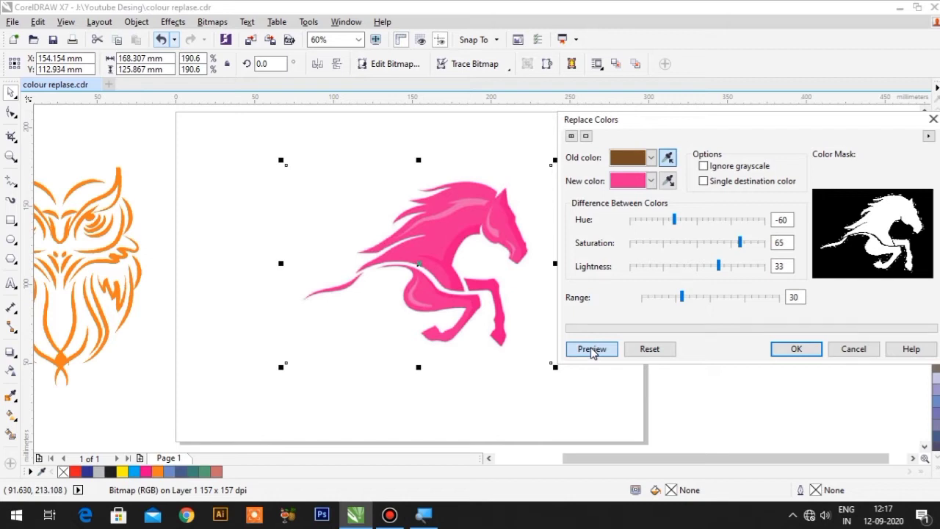
click(797, 349)
Delete the pink horse, then centre and enlarge the brown horse on the page
key(Delete)
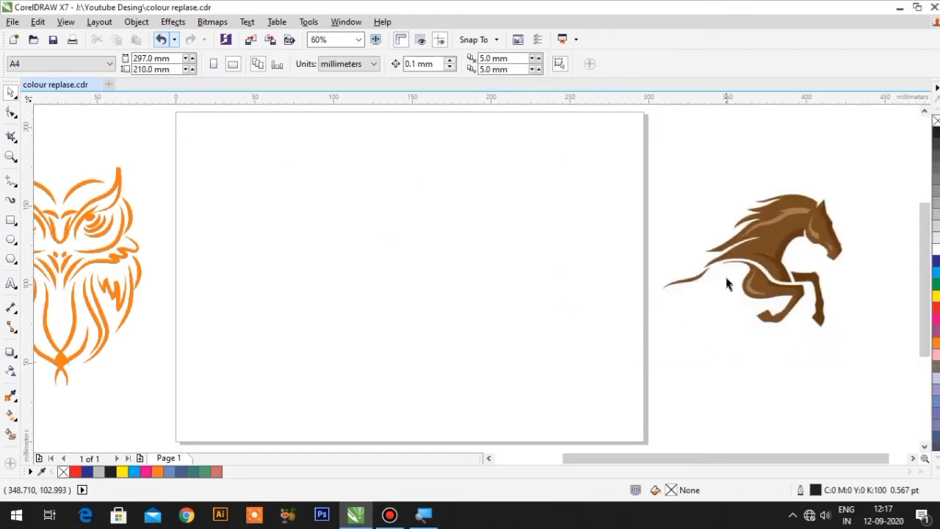
drag(741, 266, 396, 274)
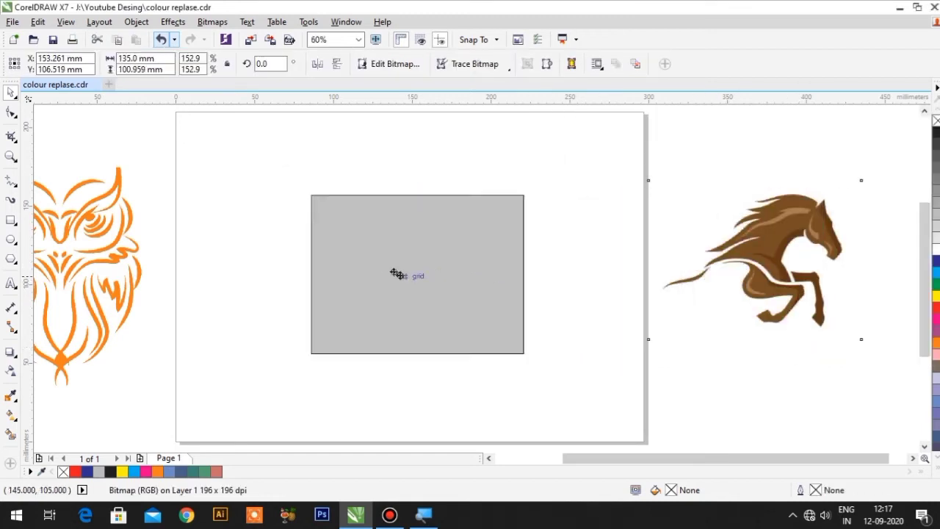
drag(508, 346, 548, 386)
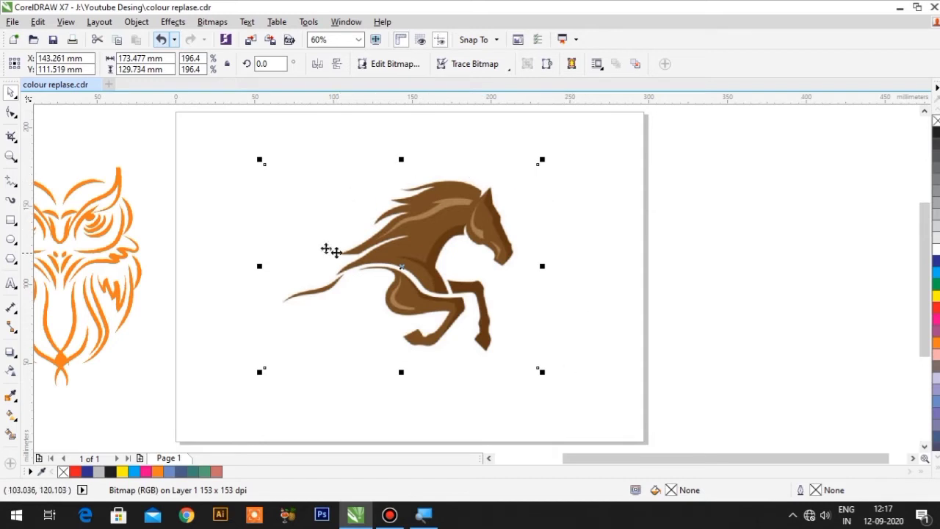
click(216, 179)
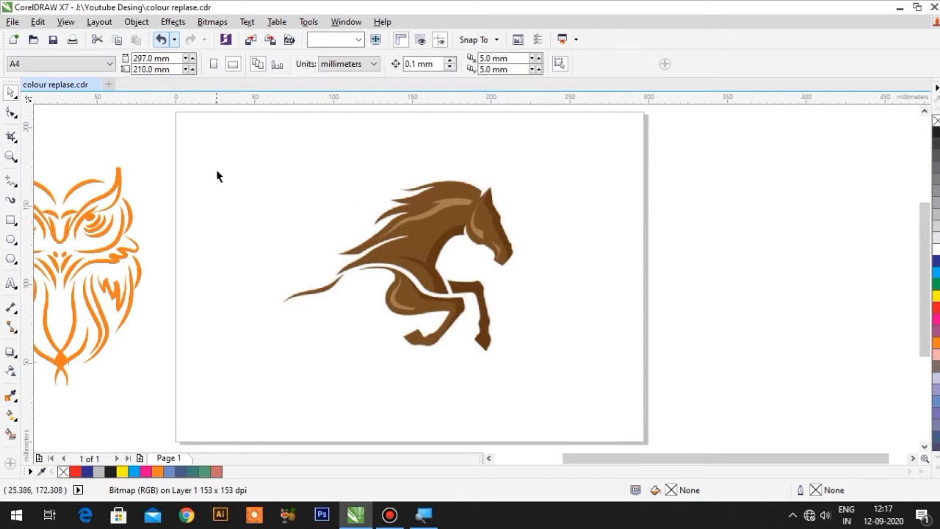
Convert the horse to a Black and White (1-bit) bitmap at 300 dpi
click(460, 211)
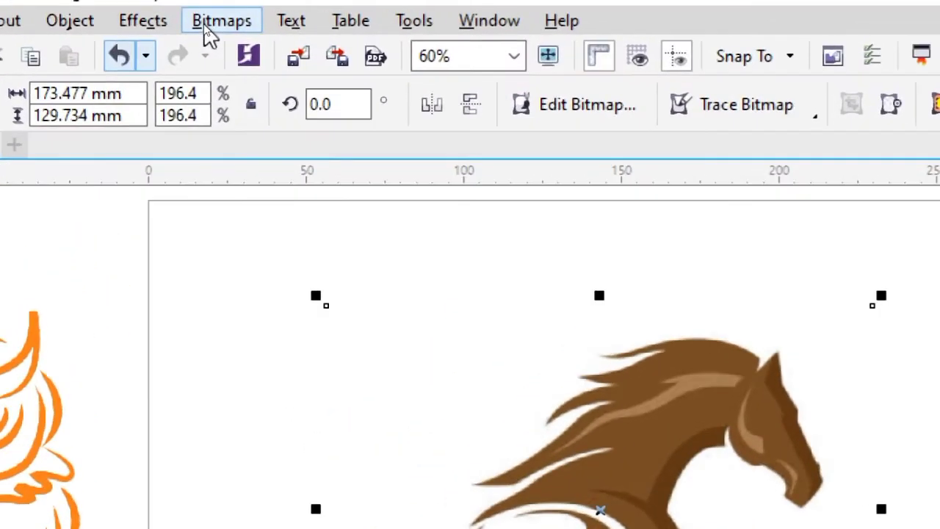
click(205, 28)
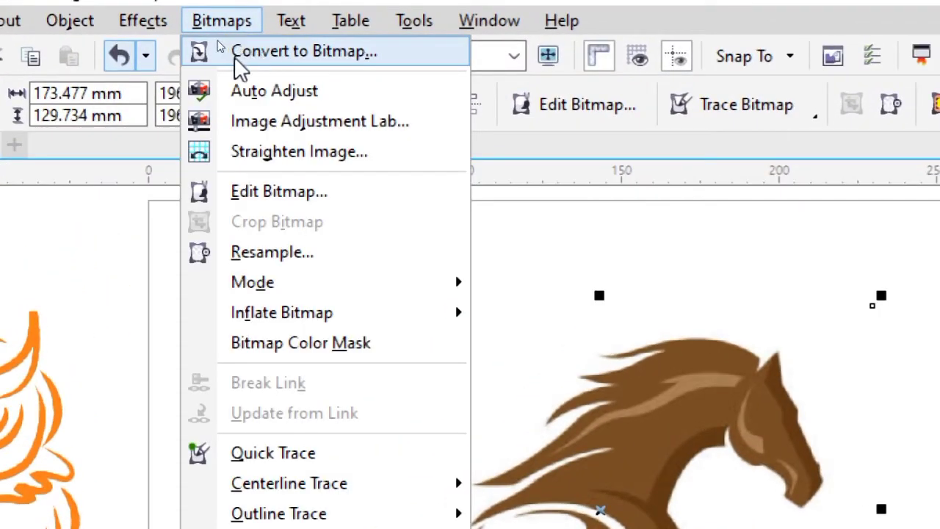
click(292, 53)
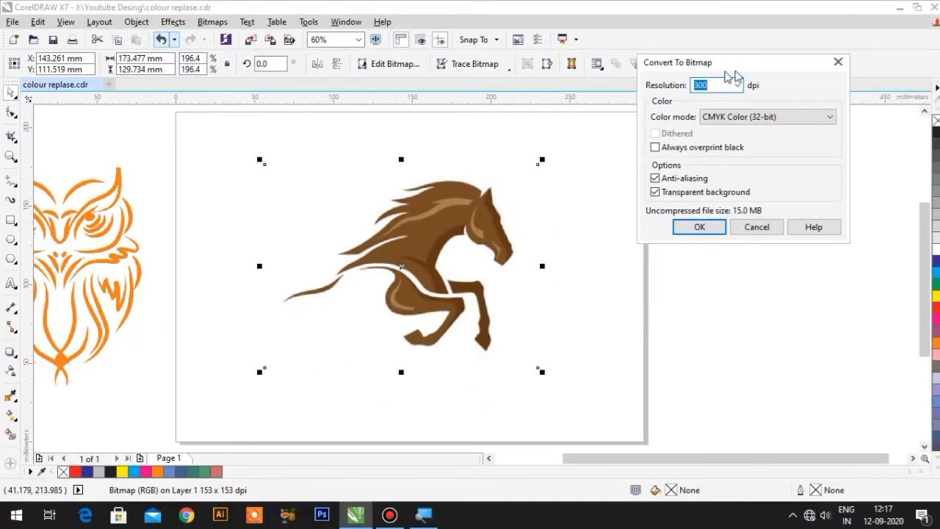
drag(732, 73, 724, 140)
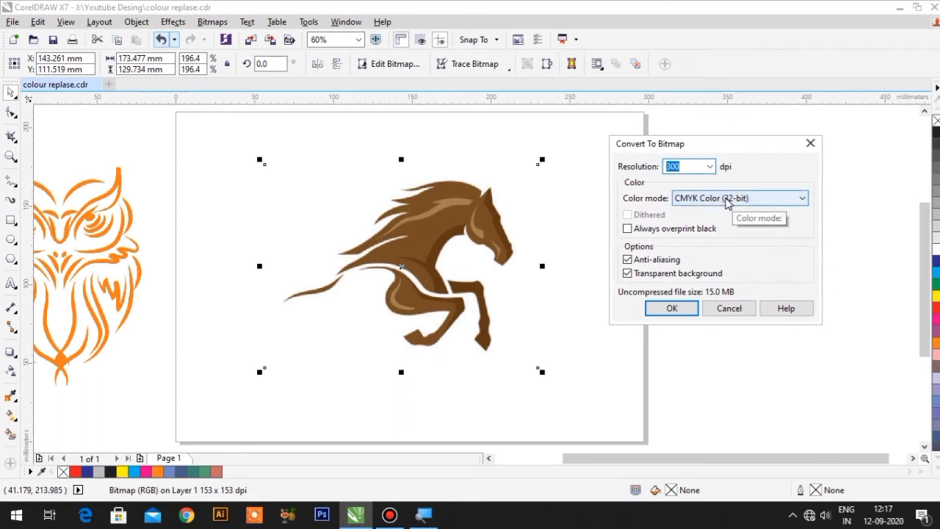
click(710, 201)
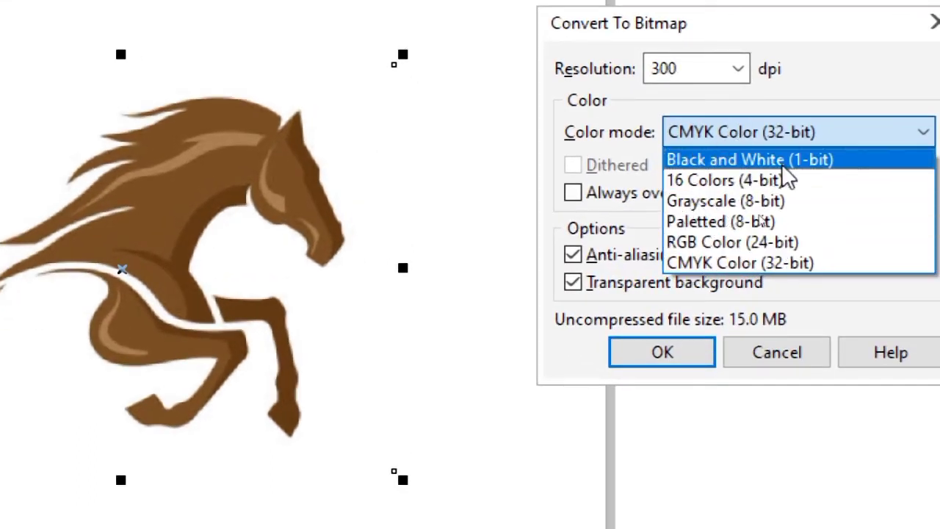
click(755, 160)
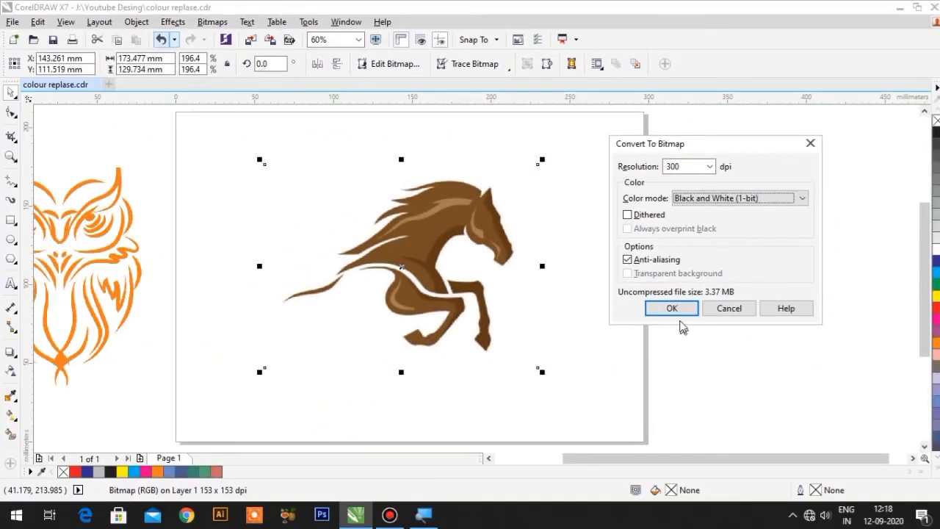
click(673, 309)
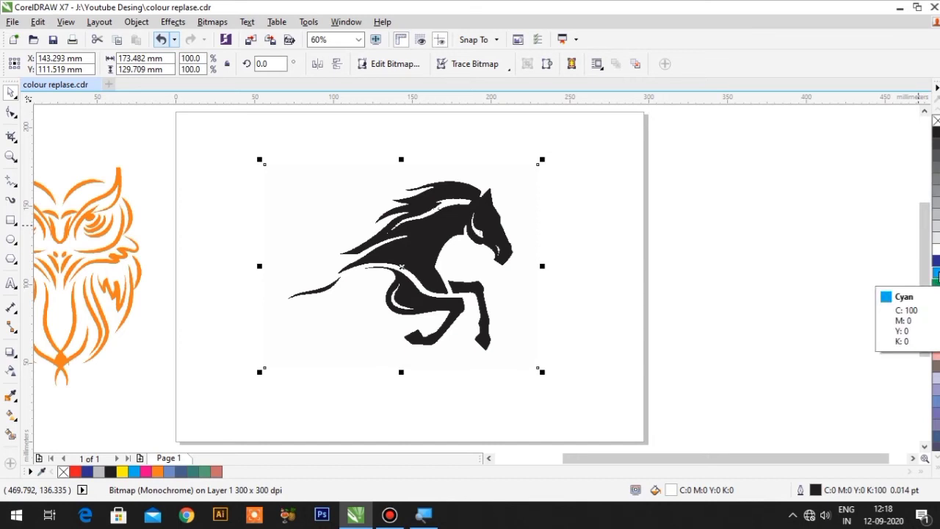
Recolour the 1-bit horse via palette swatches cyan, green, red, pink, orange, magenta, ending on Regal Red
right_click(937, 274)
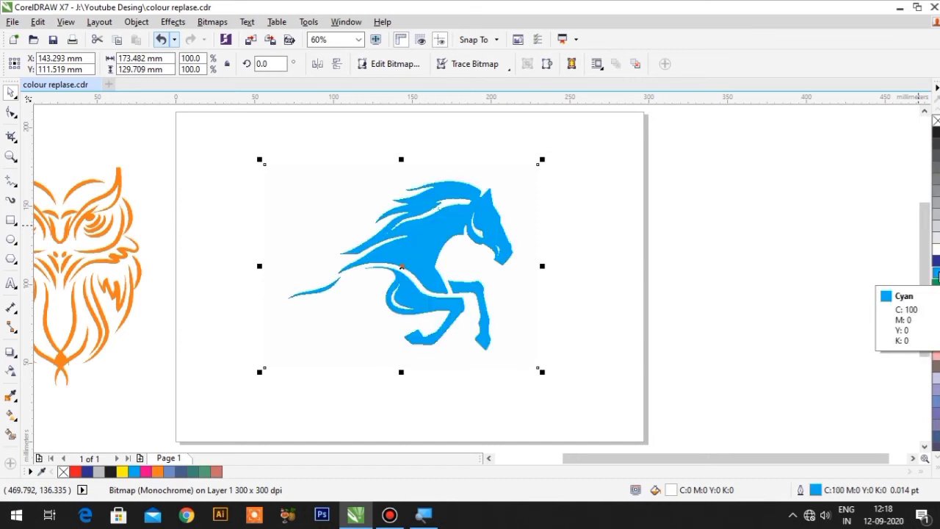
right_click(937, 283)
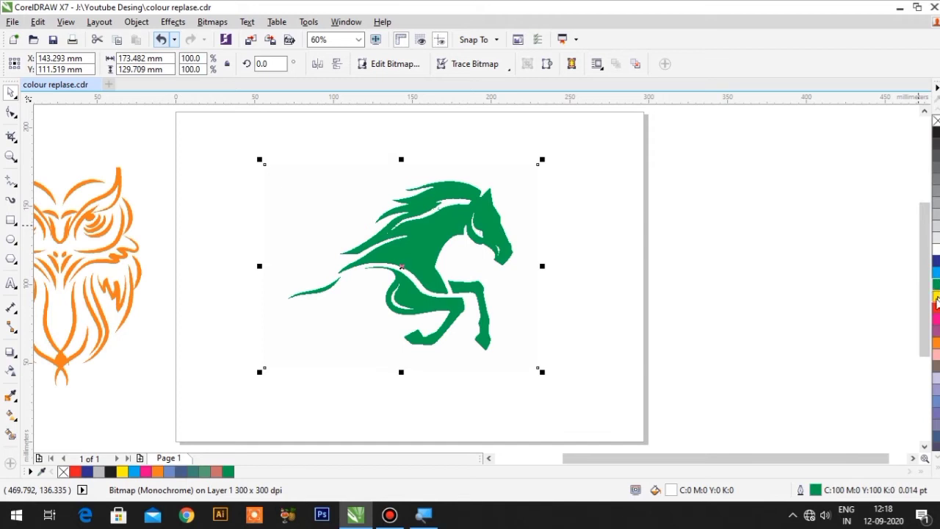
right_click(936, 295)
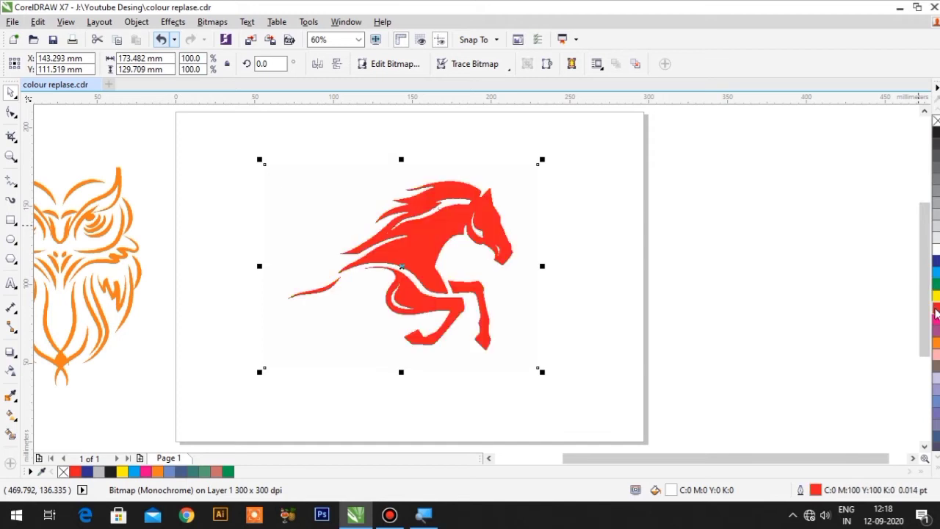
right_click(937, 321)
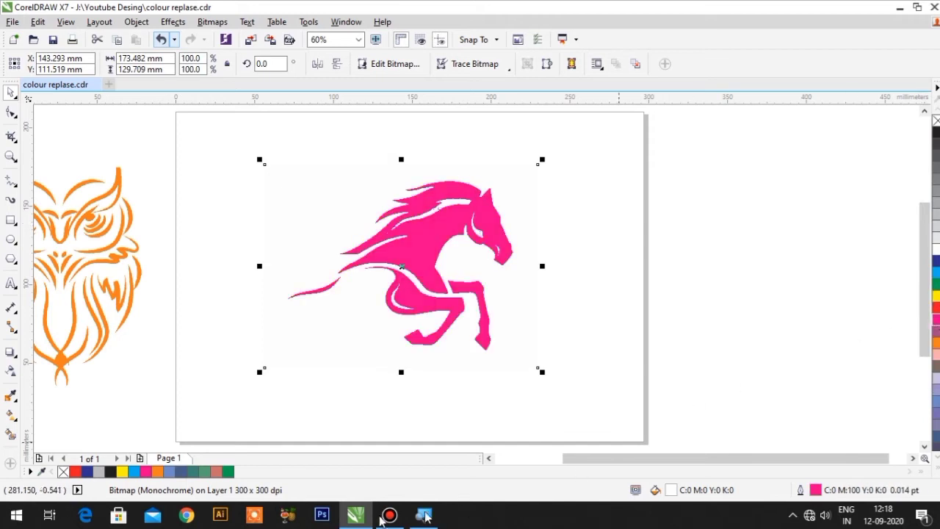
right_click(216, 473)
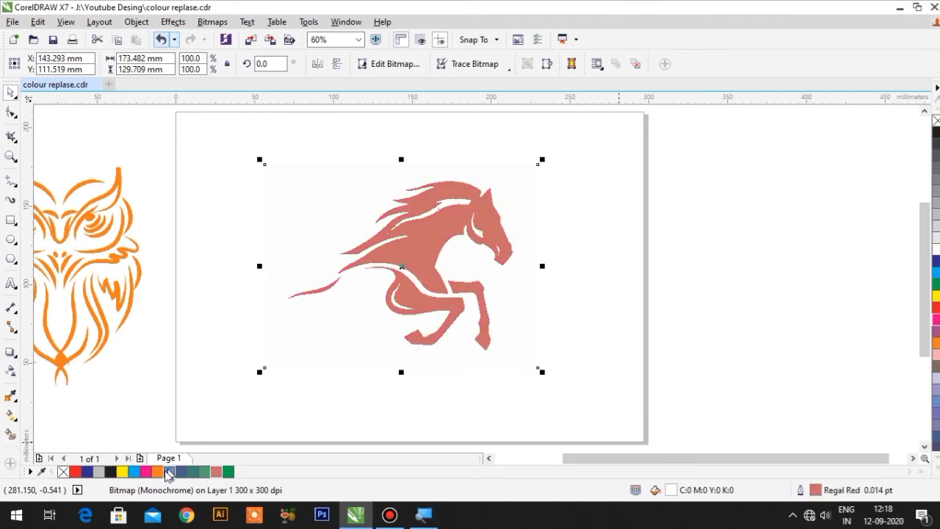
right_click(159, 473)
right_click(145, 472)
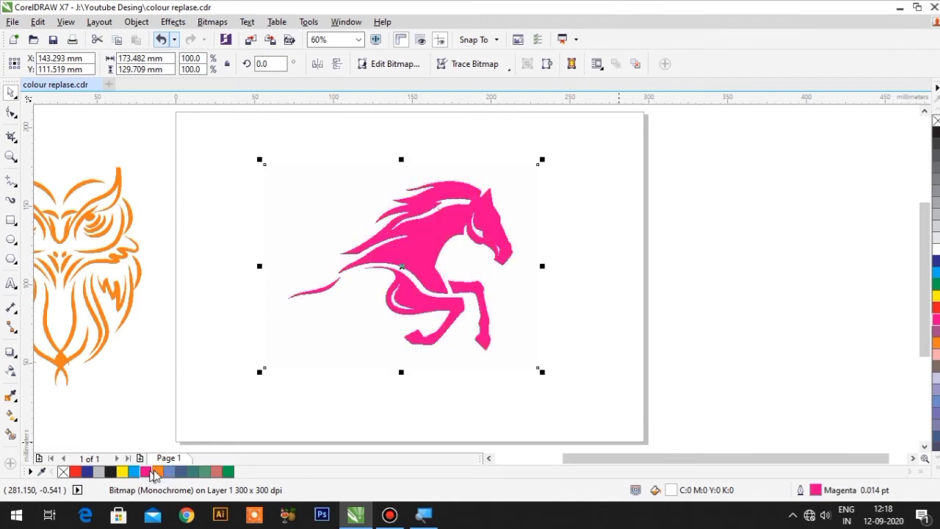
right_click(216, 473)
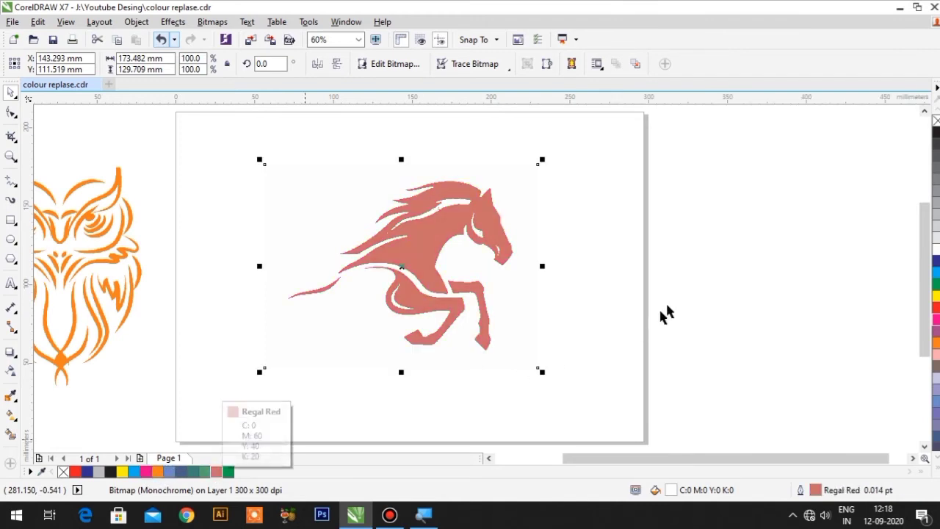
scroll(669, 302, down, 2)
scroll(628, 292, up, 2)
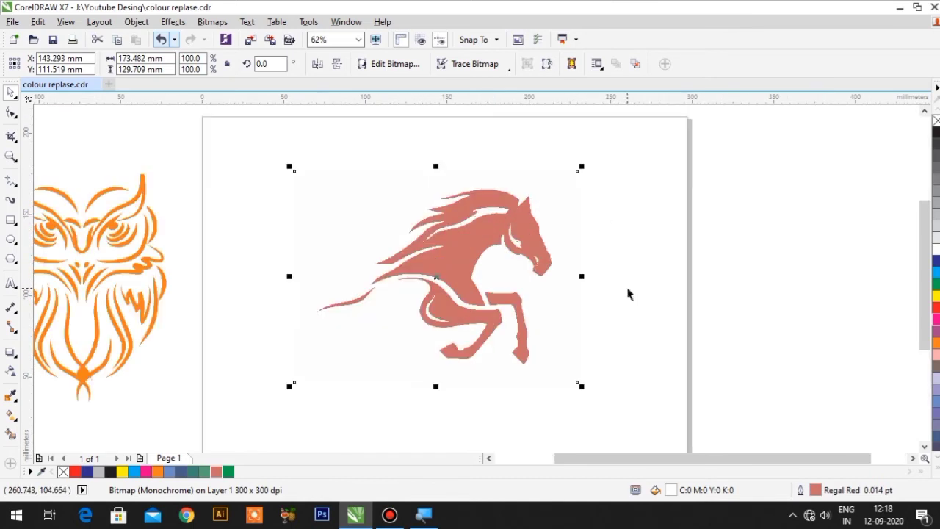